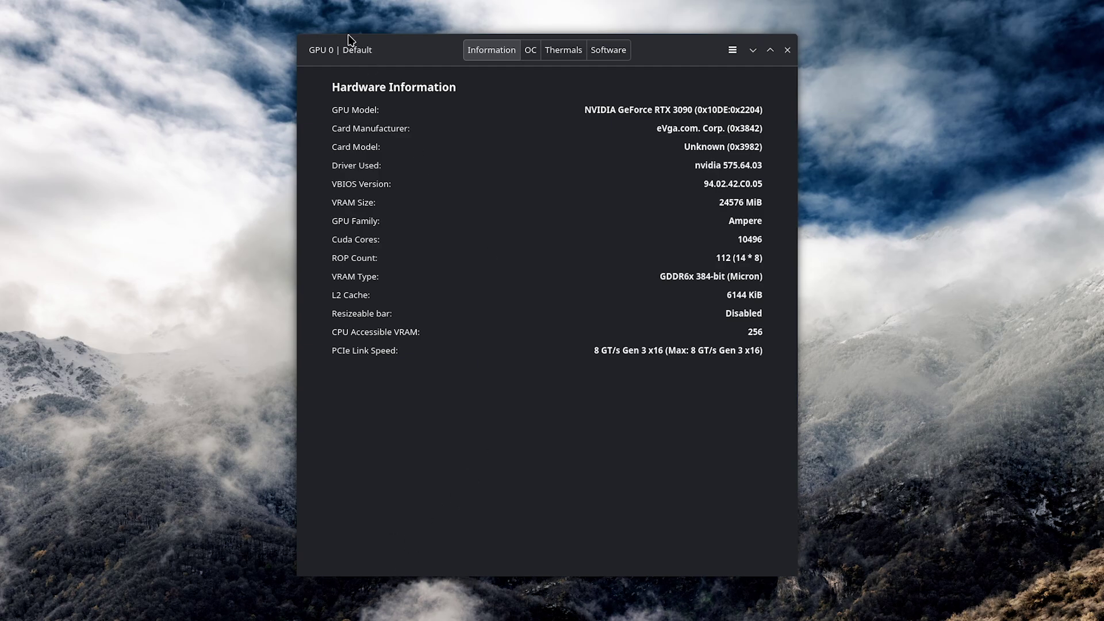
# Step: Glance at LACT's profile choices, then run fastfetch in a terminal for the system summary
pyautogui.click(345, 50)
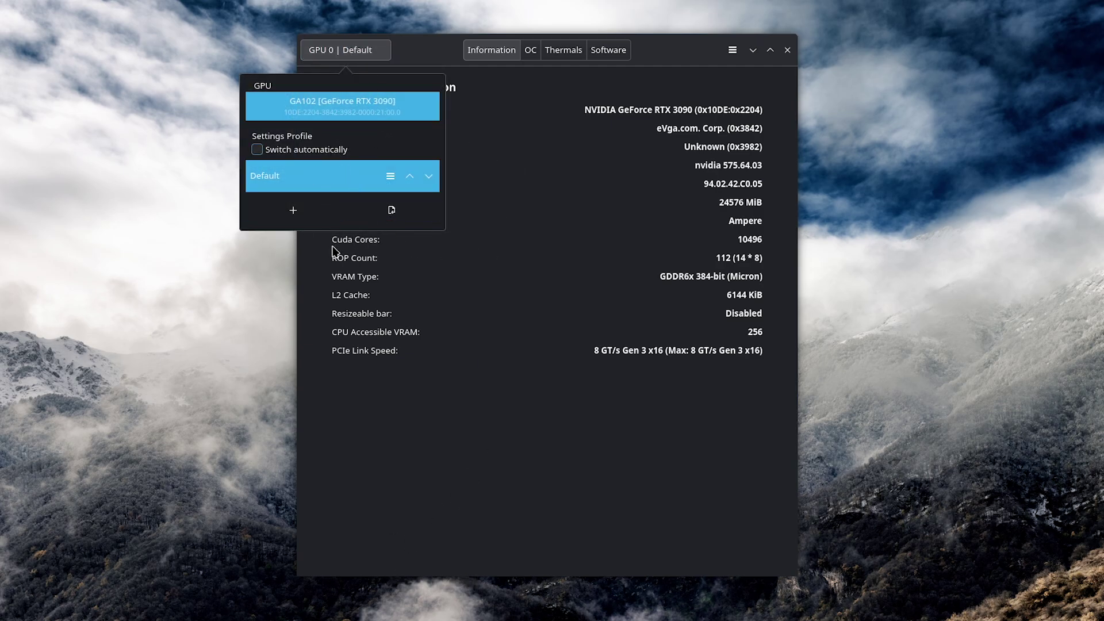
pyautogui.click(511, 385)
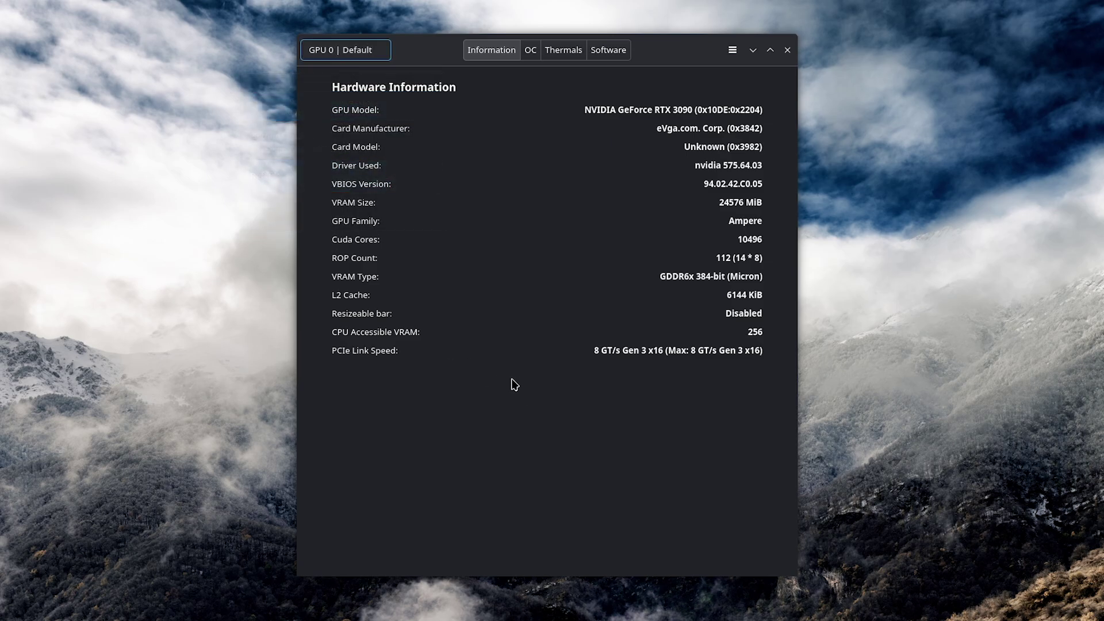
pyautogui.hotkey('alt', 'Tab')
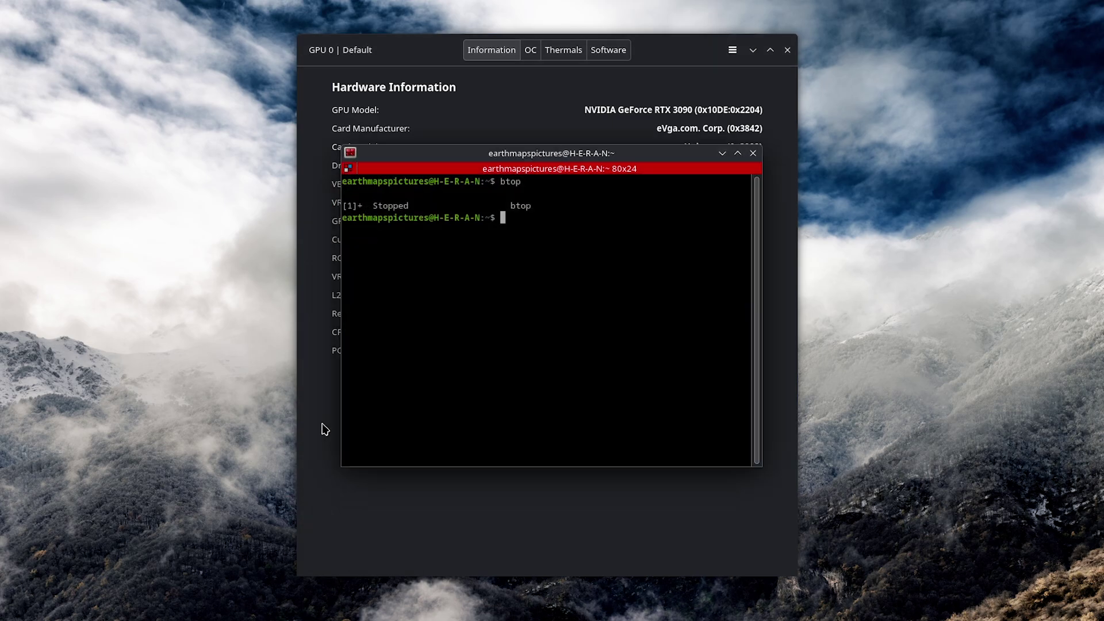
pyautogui.write('fas')
pyautogui.press('BackSpace')
pyautogui.press('BackSpace')
pyautogui.press('BackSpace')
pyautogui.write('fastfetch')
pyautogui.press('Return')
# Step: Highlight the RTX 3090 and RX 580 GPU lines, then minimise the terminal
pyautogui.moveTo(588, 291); pyautogui.dragTo(704, 290)
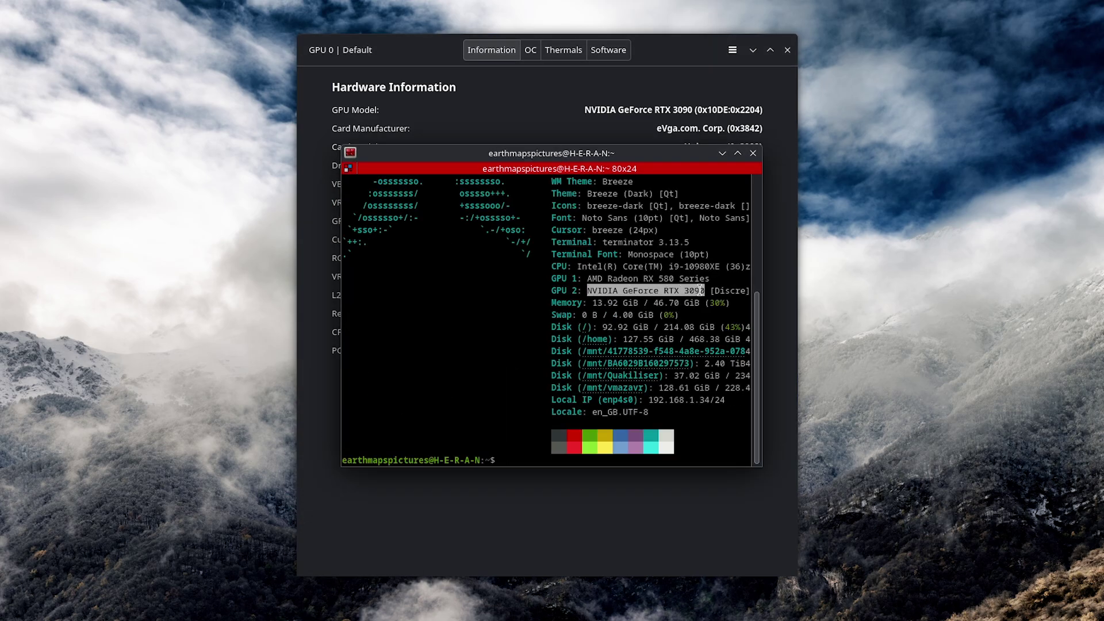
pyautogui.moveTo(587, 278); pyautogui.dragTo(709, 279)
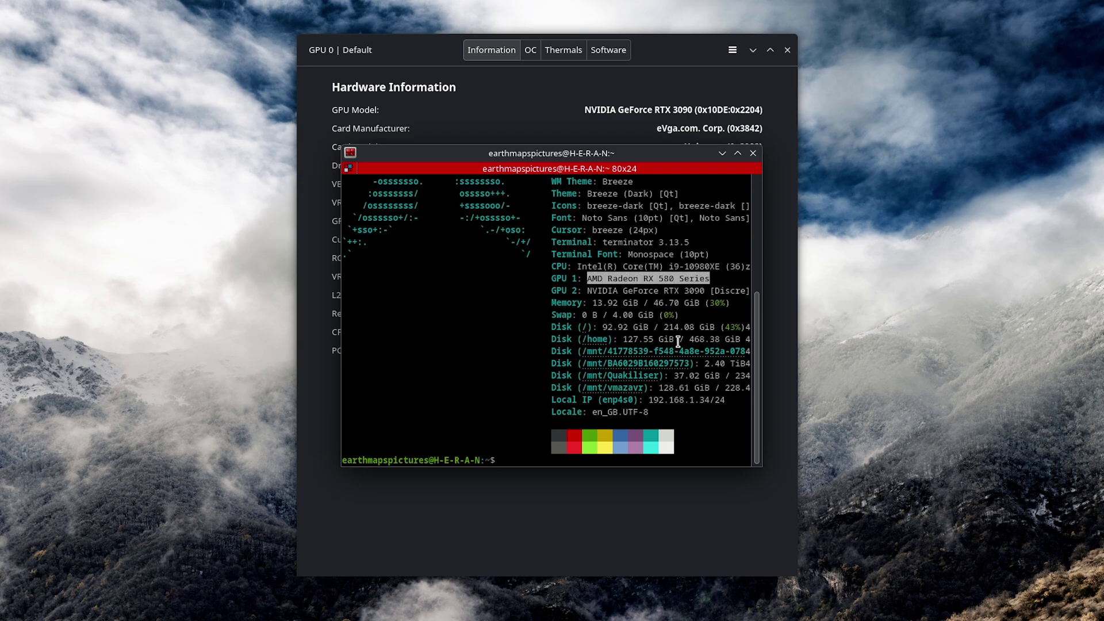
pyautogui.moveTo(586, 278); pyautogui.dragTo(732, 278)
pyautogui.click(723, 154)
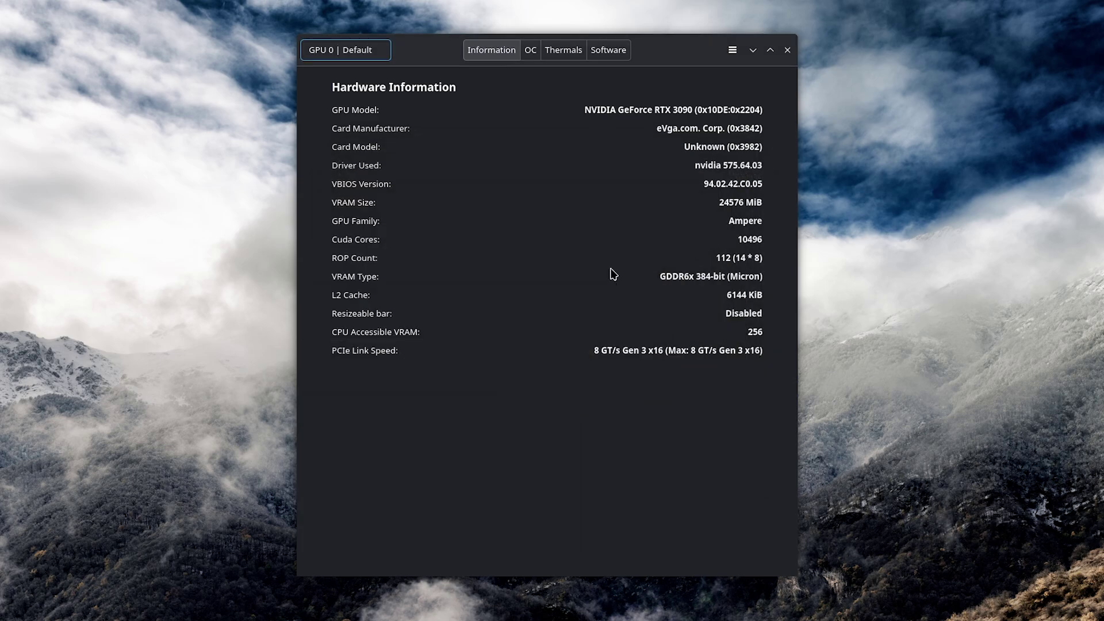
pyautogui.moveTo(611, 112); pyautogui.dragTo(735, 128)
pyautogui.click(715, 115)
pyautogui.click(712, 147)
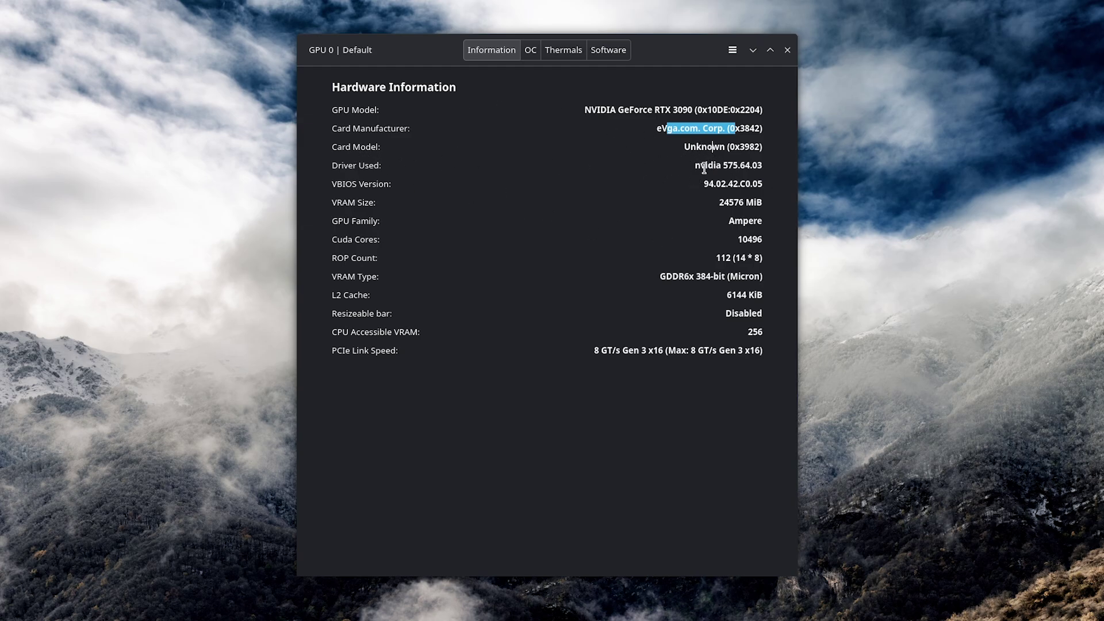
pyautogui.keyDown('shift'); pyautogui.click(695, 148); pyautogui.keyUp('shift')
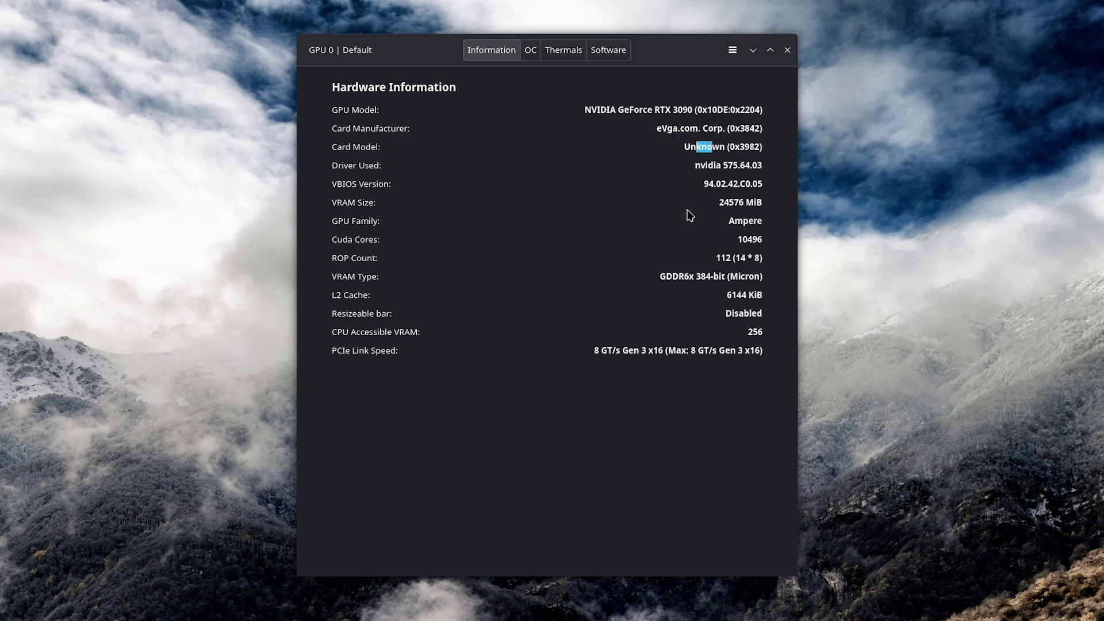
pyautogui.tripleClick(719, 148)
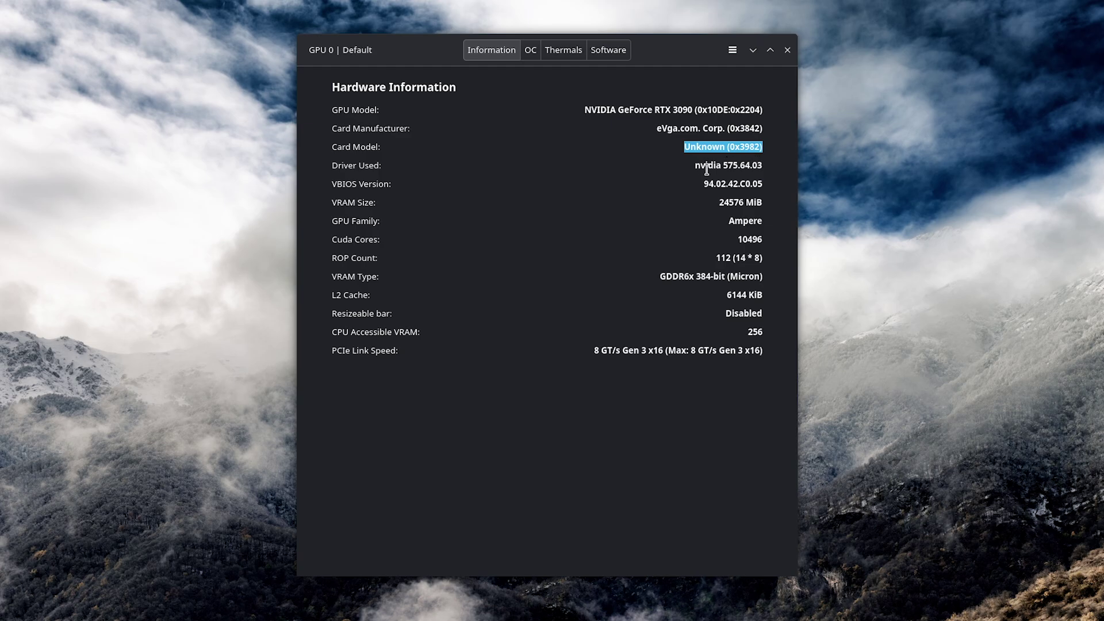
pyautogui.moveTo(695, 165); pyautogui.dragTo(750, 165)
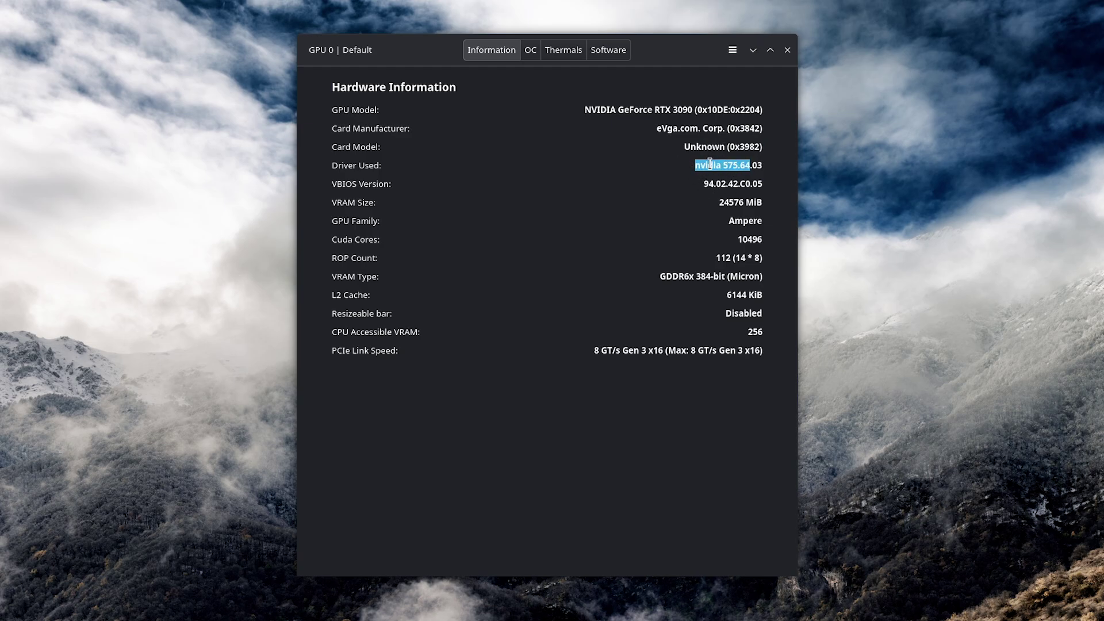
pyautogui.moveTo(709, 183); pyautogui.dragTo(774, 180)
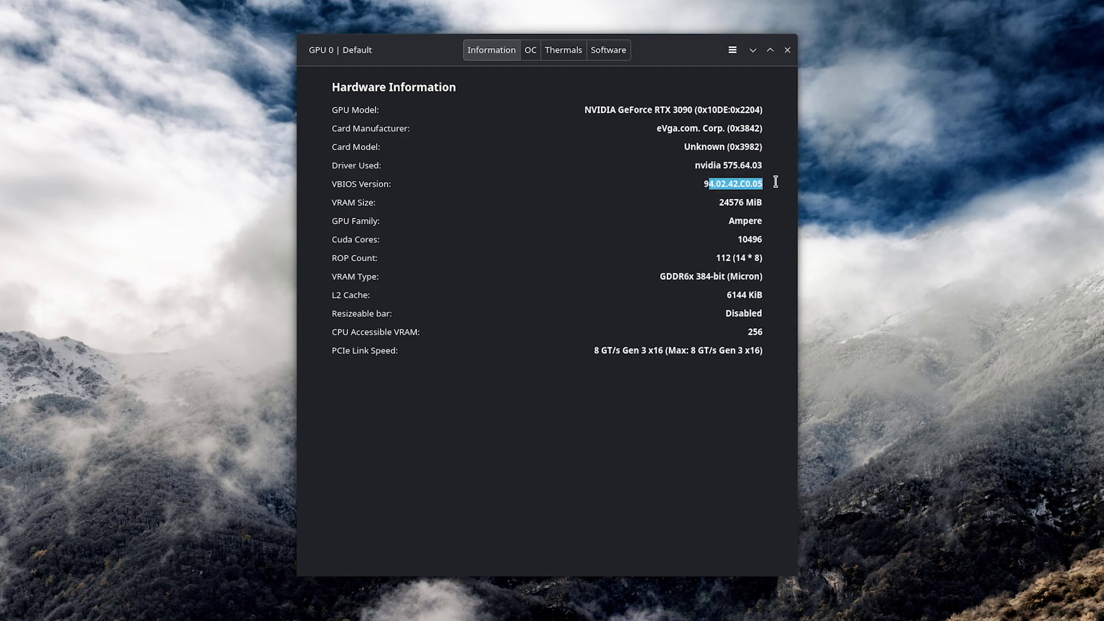
pyautogui.moveTo(720, 204); pyautogui.dragTo(757, 205)
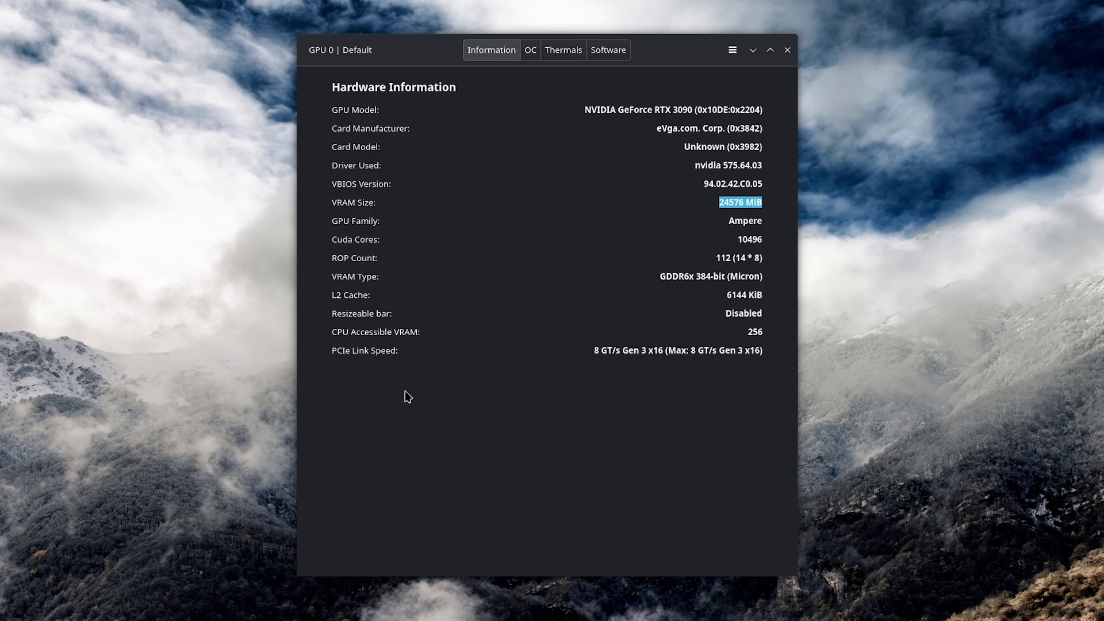
pyautogui.moveTo(752, 332); pyautogui.dragTo(772, 343)
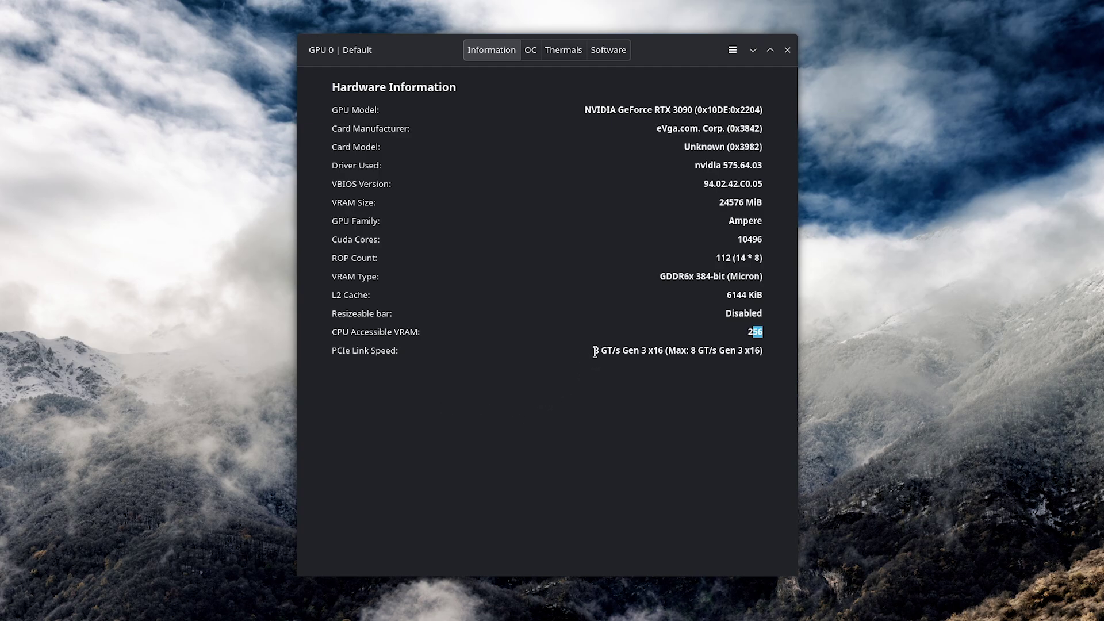
pyautogui.moveTo(594, 350); pyautogui.dragTo(750, 352)
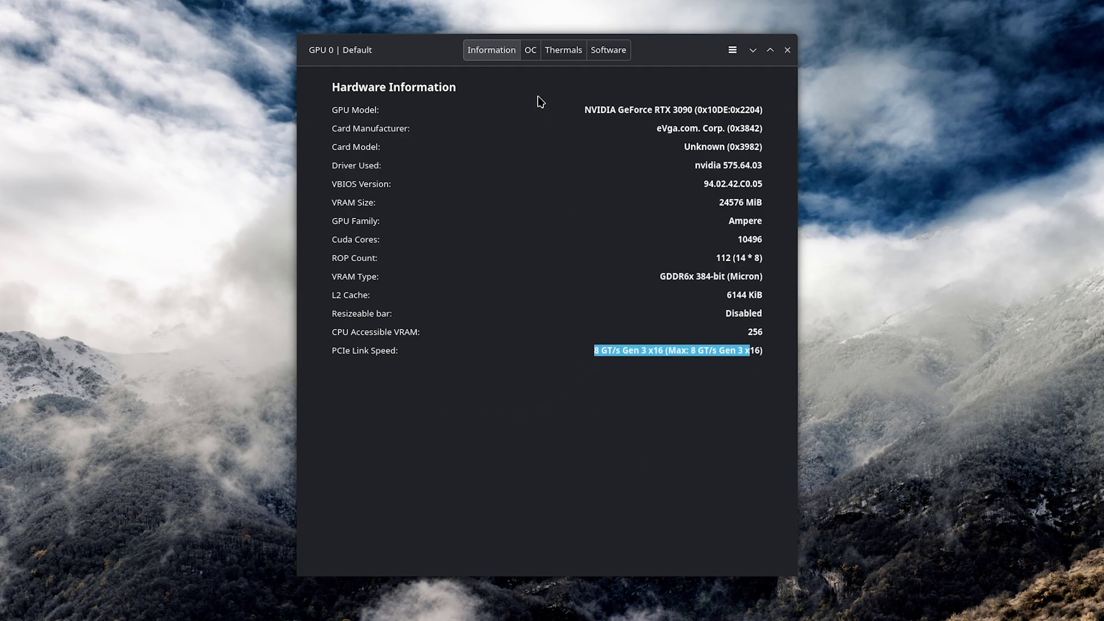
# Step: Show LACT's OC page with the 350/450 W power limit and -235 MHz clock offset
pyautogui.click(530, 50)
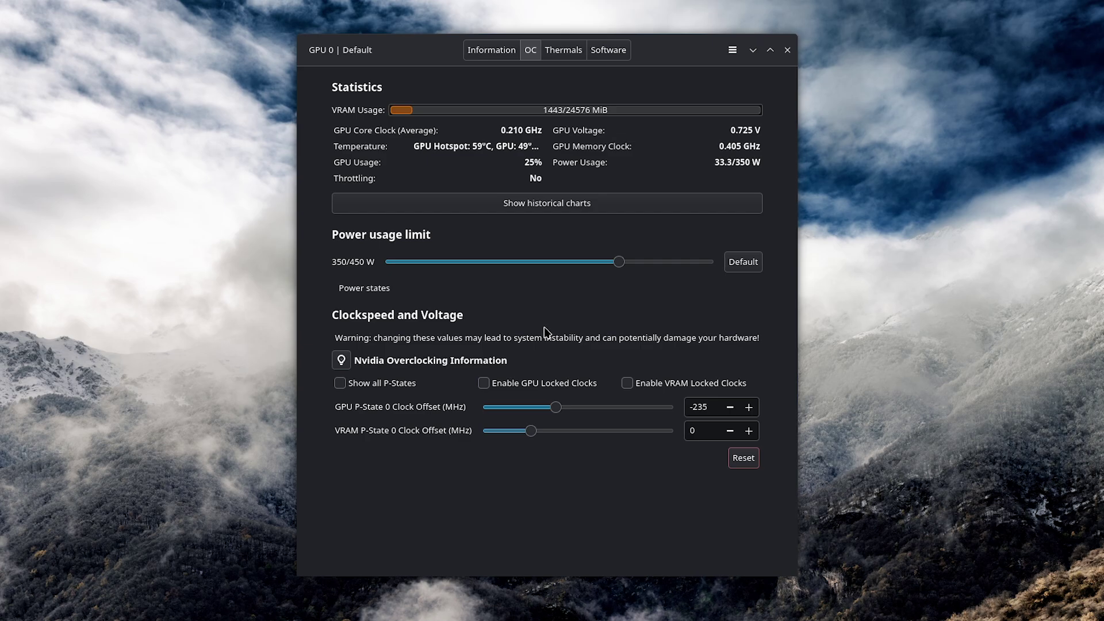
# Step: Launch btop in a new terminal to view CPU and GPU load, then minimise it
pyautogui.hotkey('ctrl', 'alt', 't')
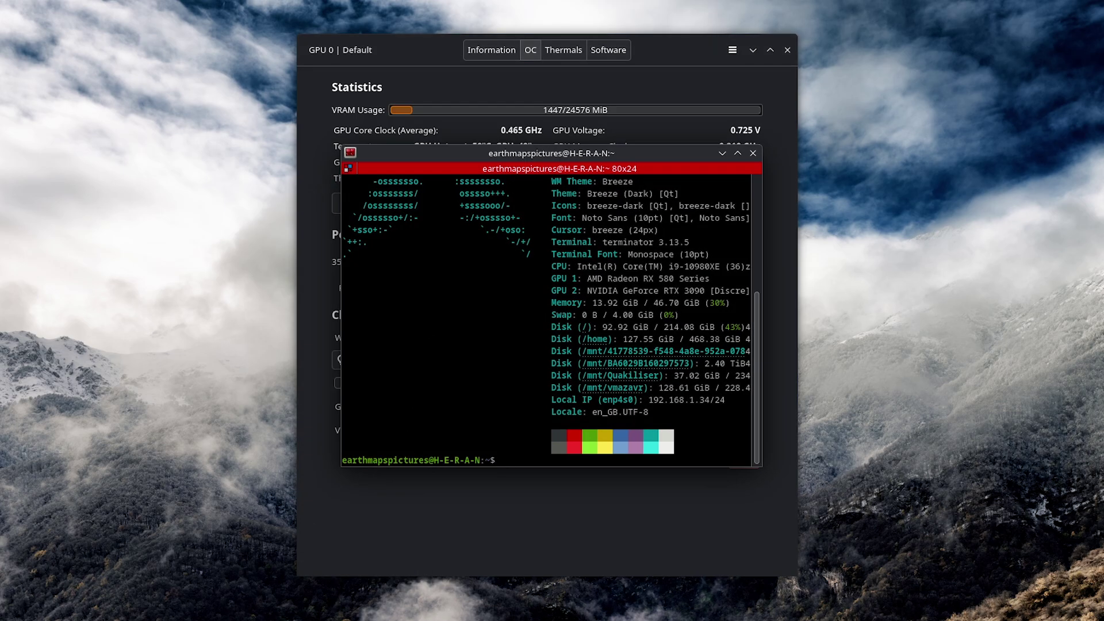
pyautogui.write('btop')
pyautogui.press('Return')
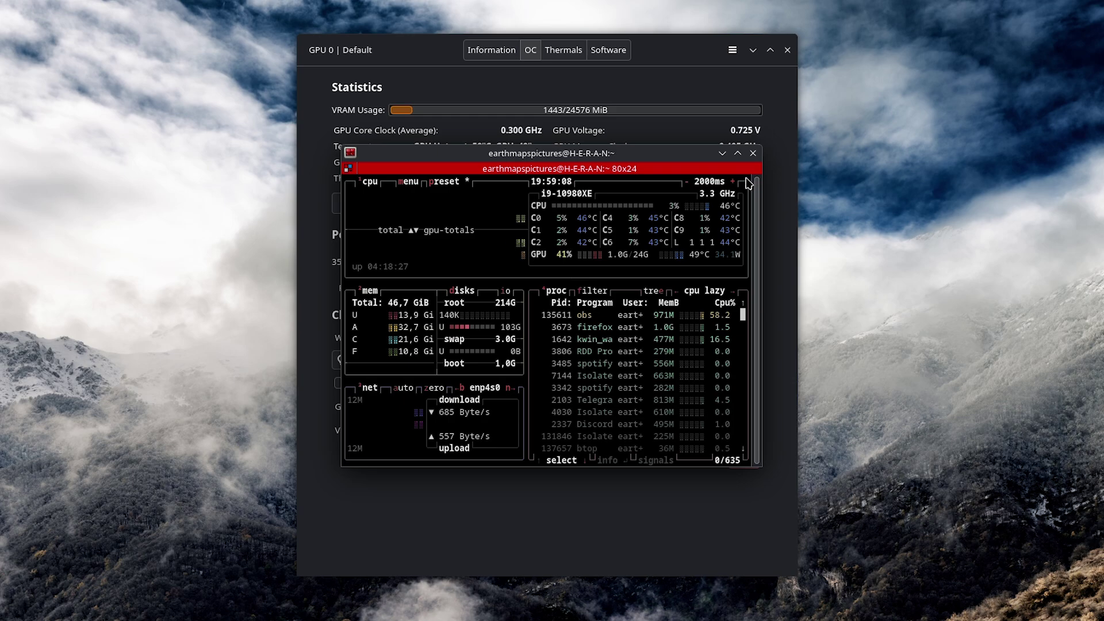
pyautogui.click(722, 154)
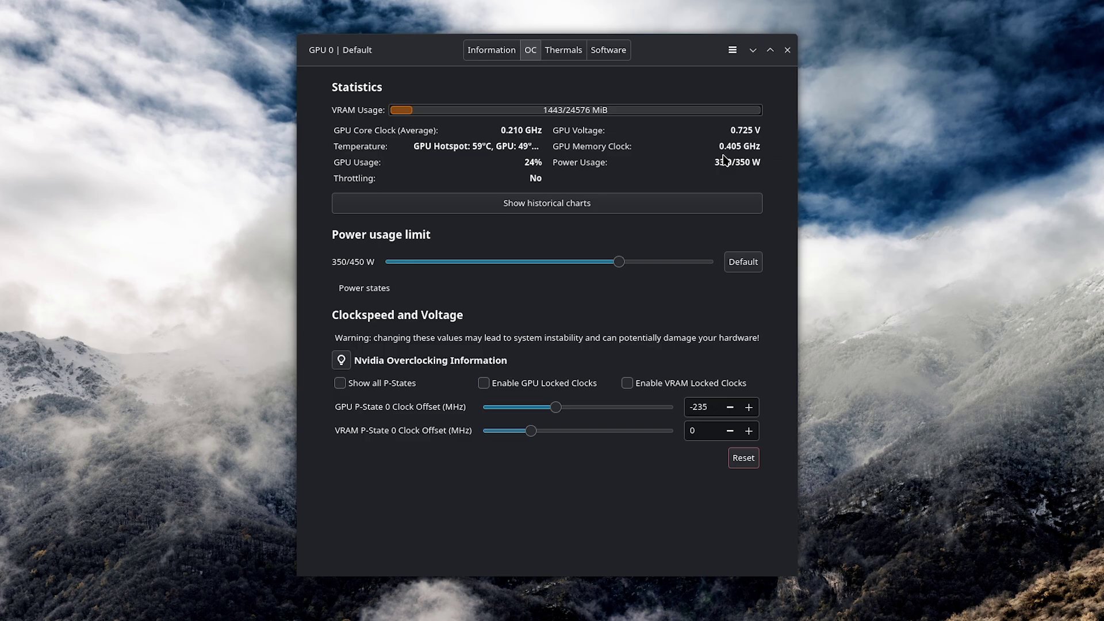
# Step: Maximise the LACT window so the OC page fills the screen
pyautogui.click(770, 50)
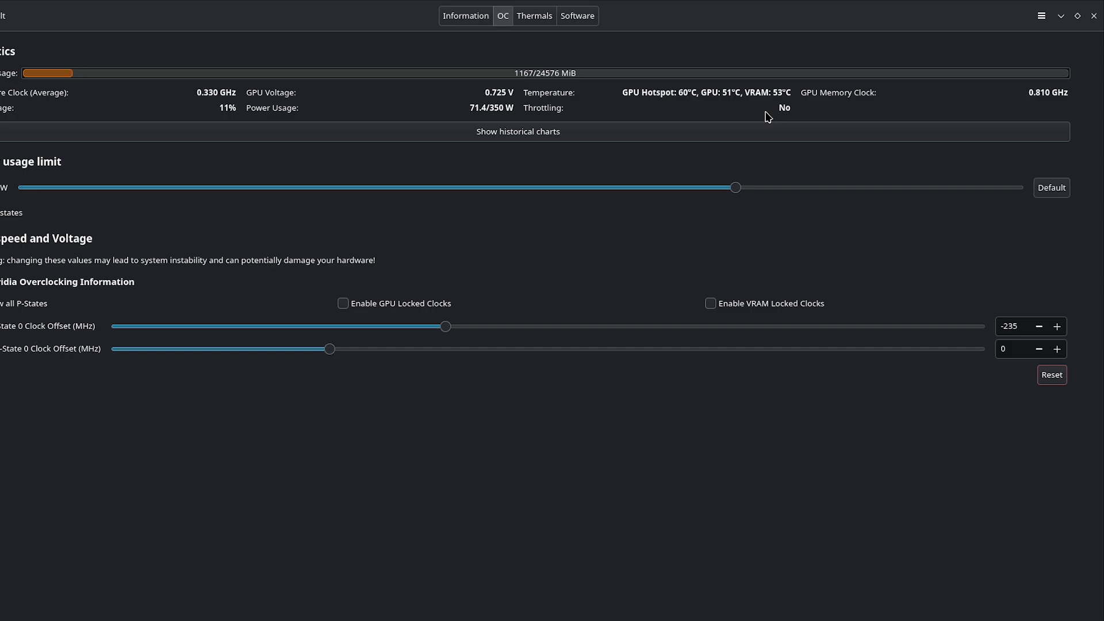
pyautogui.click(433, 133)
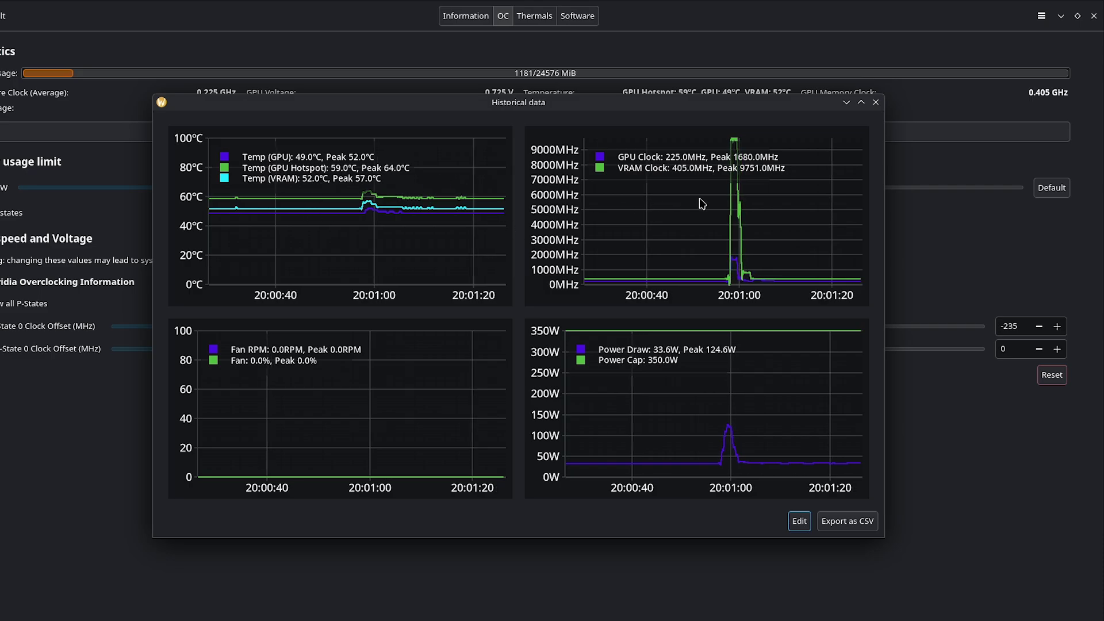
# Step: Close the Historical data window, returning to the OC page's live power readings
pyautogui.click(875, 103)
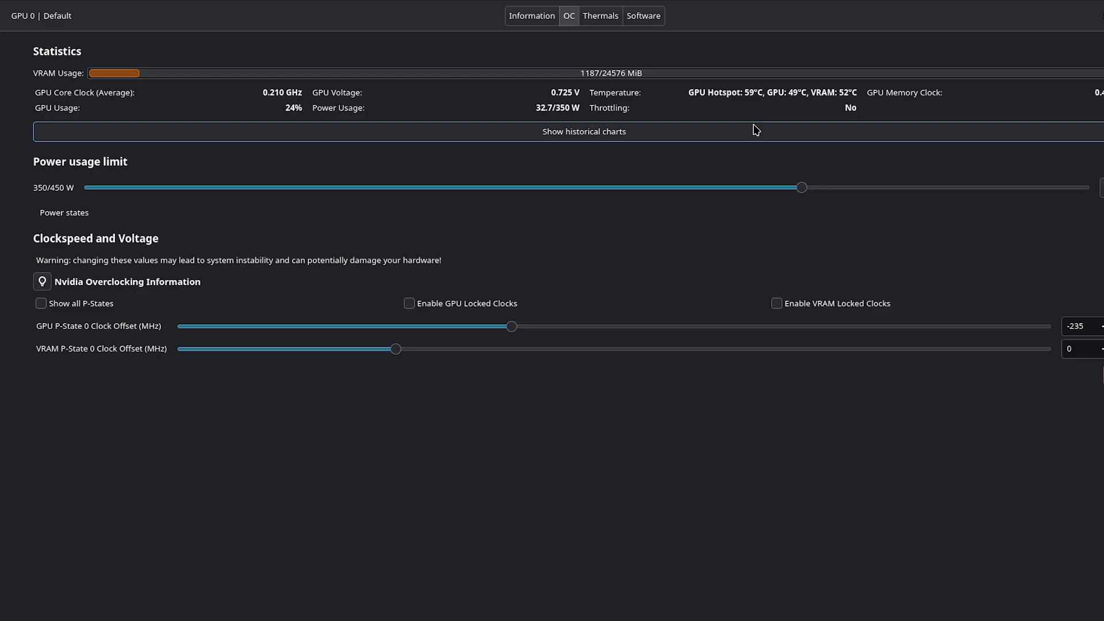
# Step: On the Thermals page, preview Curve and Static fan modes, then set fan control back to Automatic
pyautogui.click(610, 16)
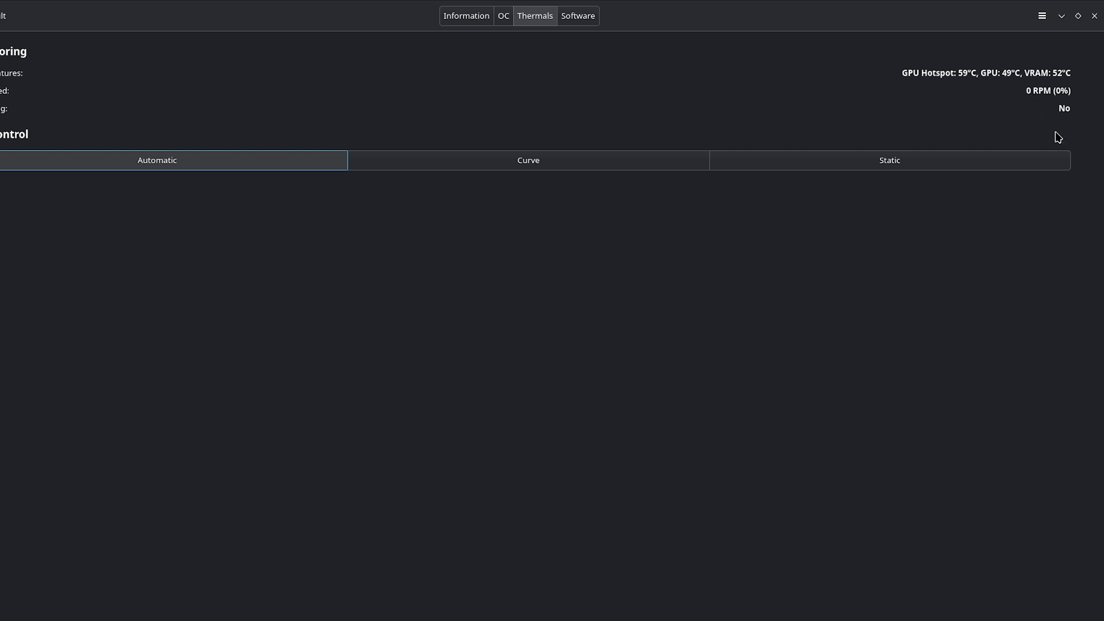
pyautogui.click(637, 163)
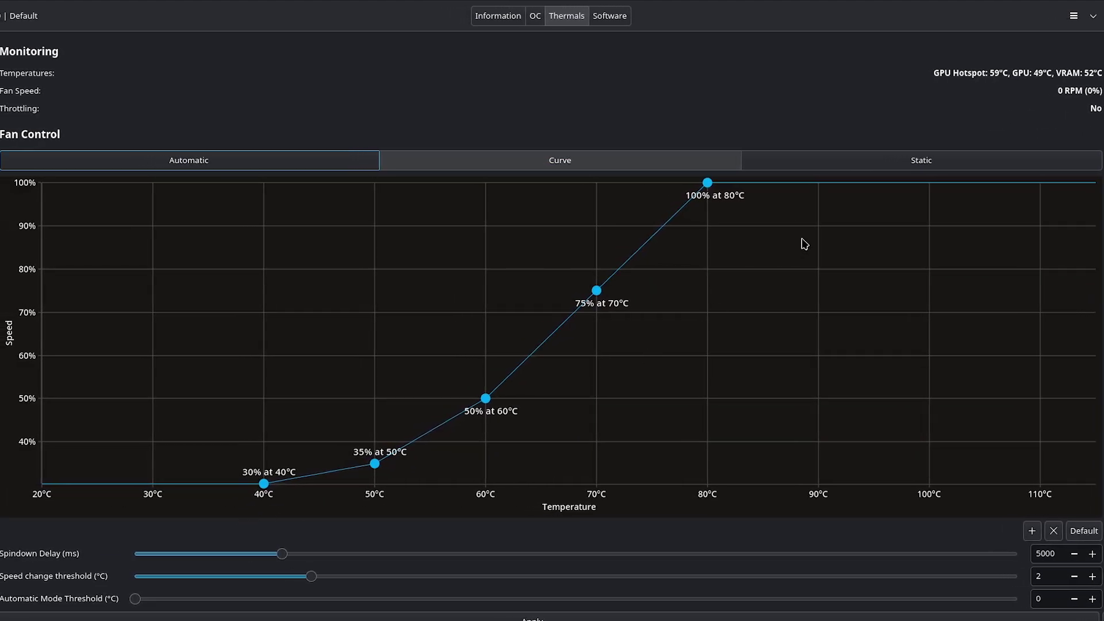
pyautogui.click(850, 168)
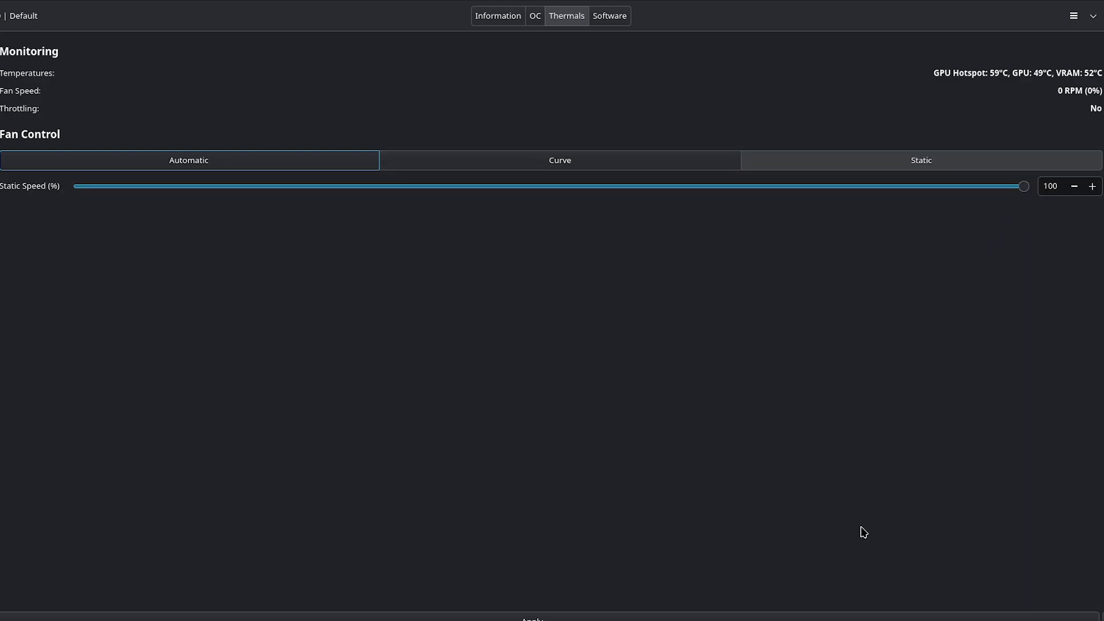
pyautogui.click(225, 162)
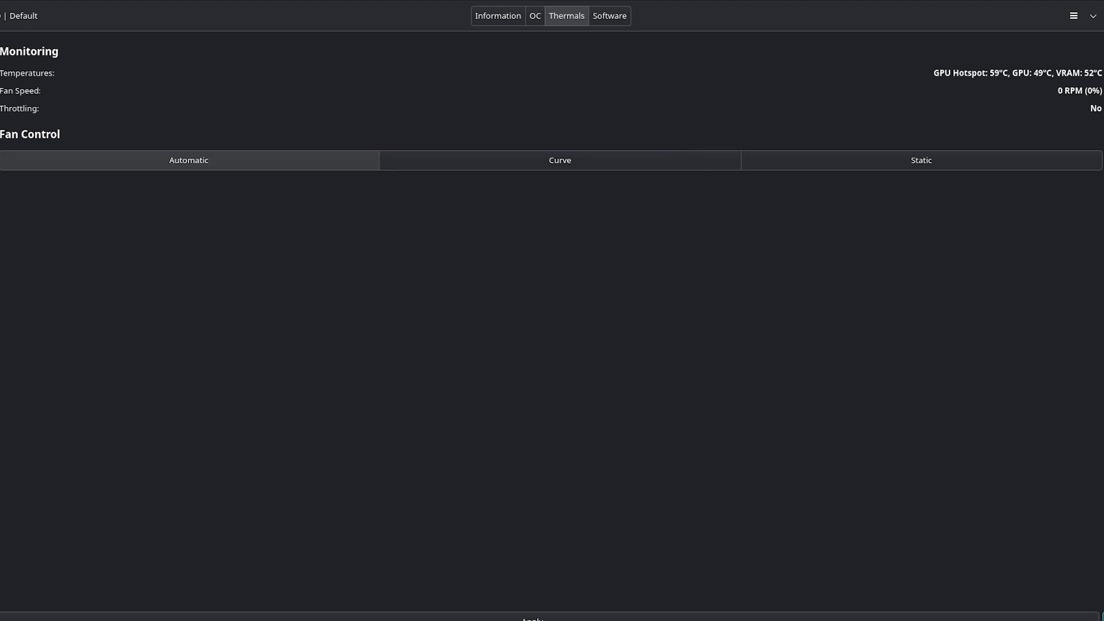
# Step: Show the Software page: LACT 0.8.0, kernel 6.15.6-arch1-1, Vulkan 1.4.303, OpenCL 3.0 CUDA
pyautogui.click(627, 18)
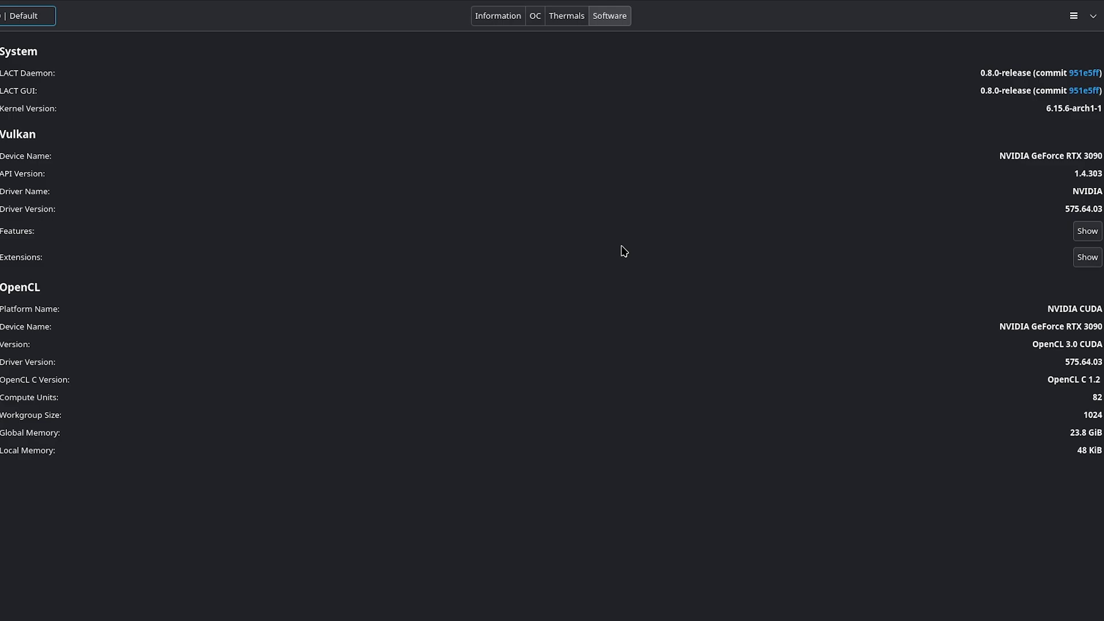
pyautogui.click(1087, 231)
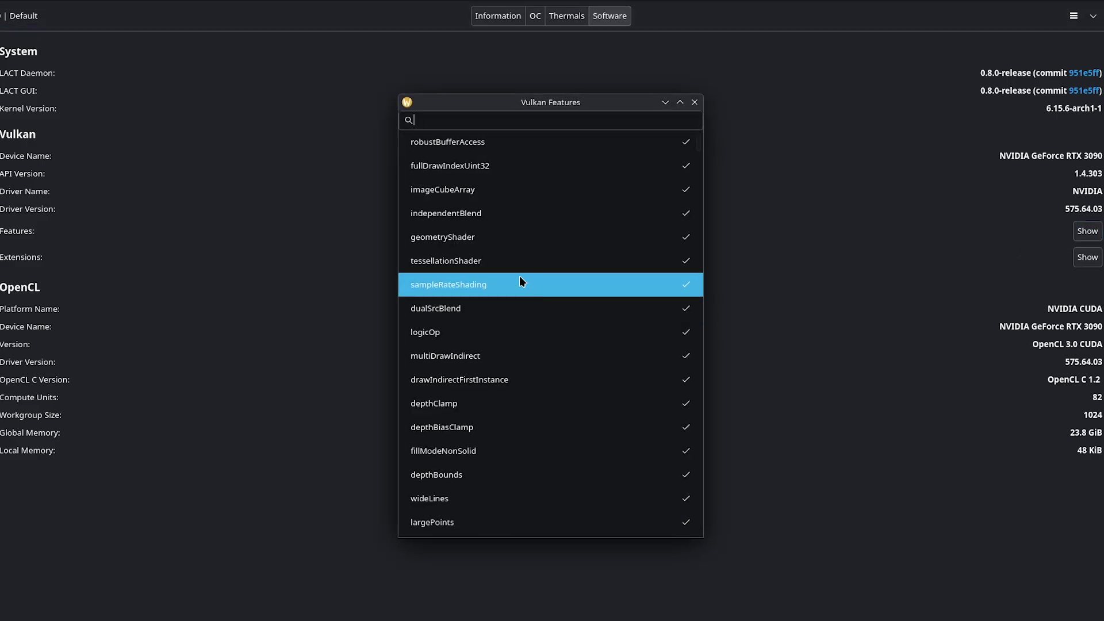
pyautogui.scroll(-10, 531, 266)
pyautogui.scroll(-20, 537, 266)
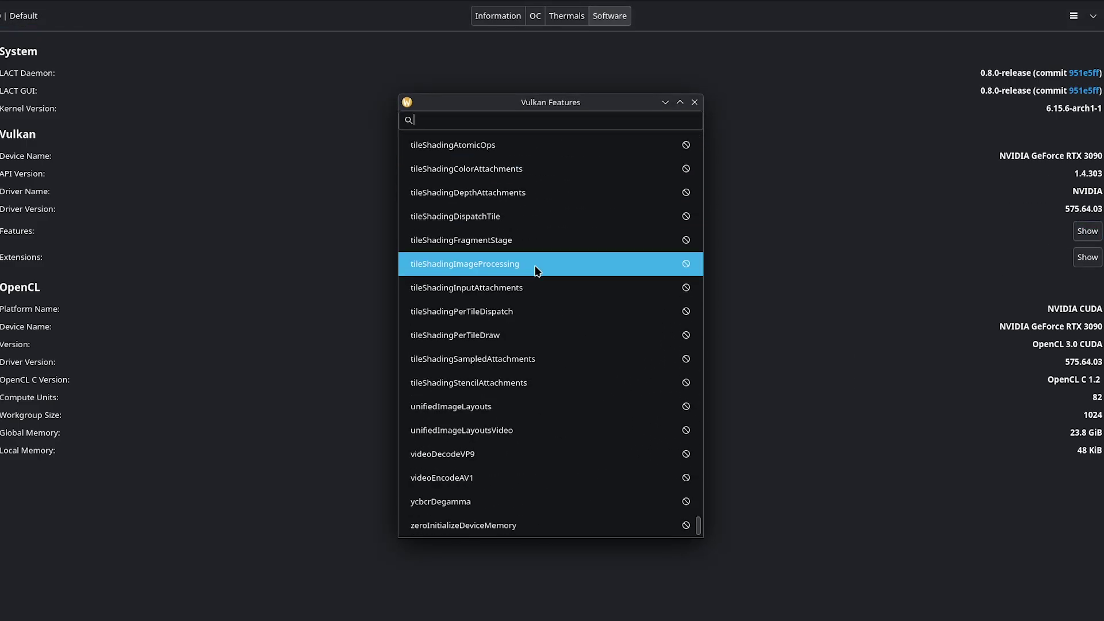
pyautogui.scroll(-2, 547, 267)
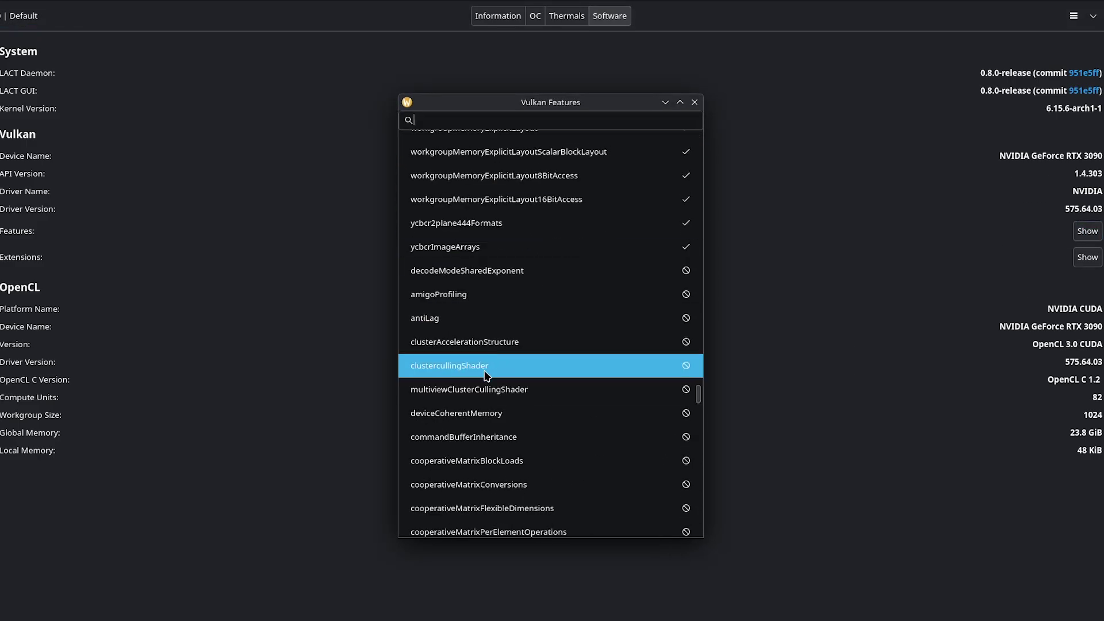
pyautogui.scroll(-20, 483, 342)
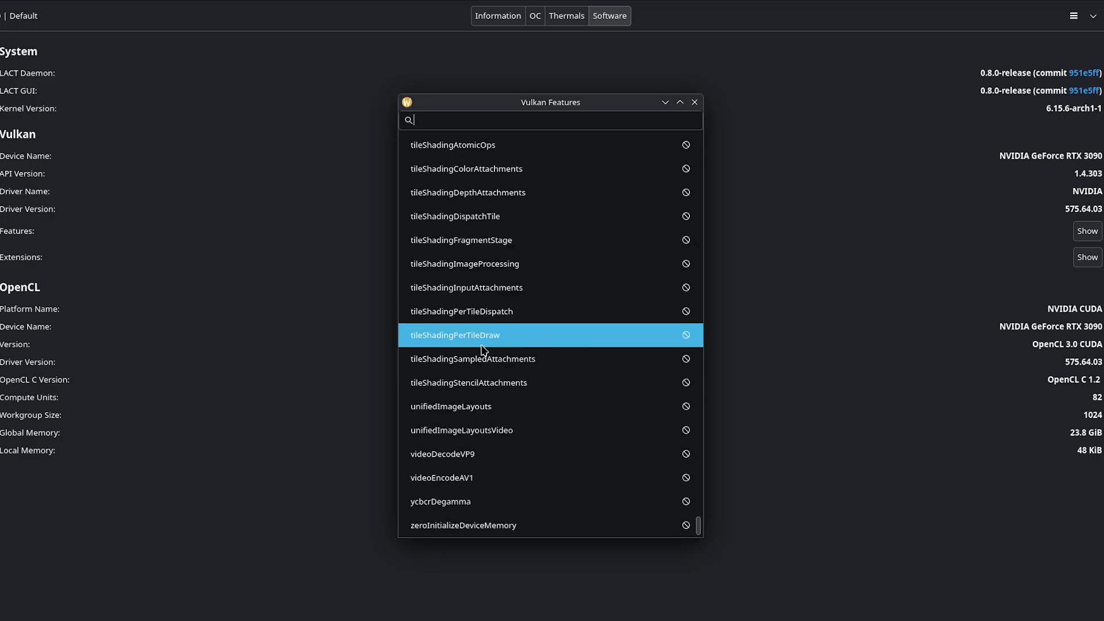
pyautogui.scroll(20, 512, 454)
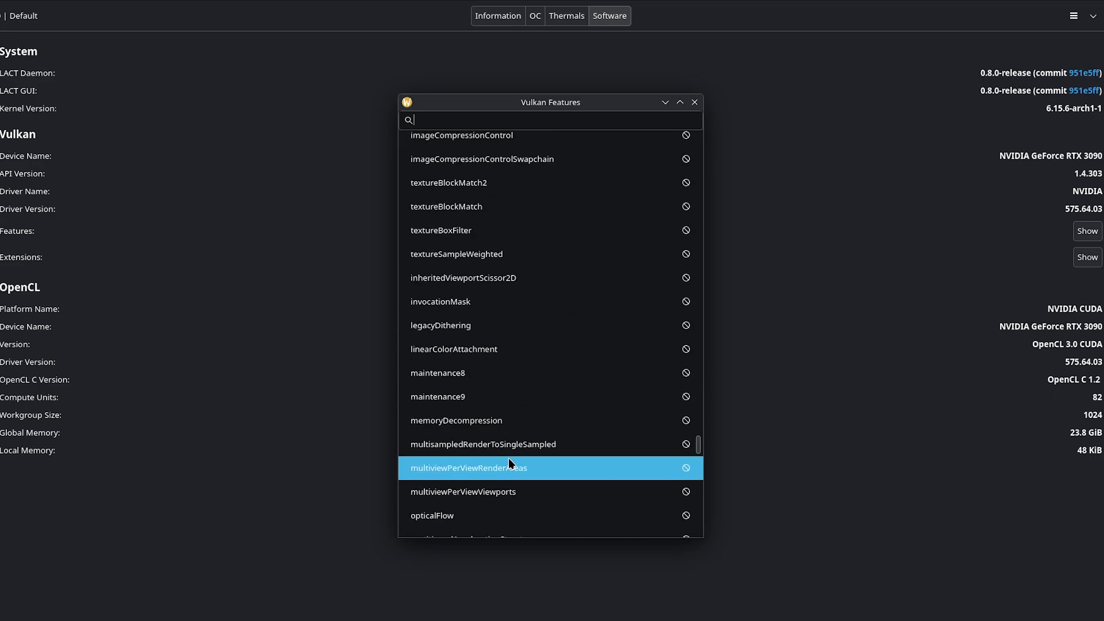
pyautogui.scroll(20, 510, 414)
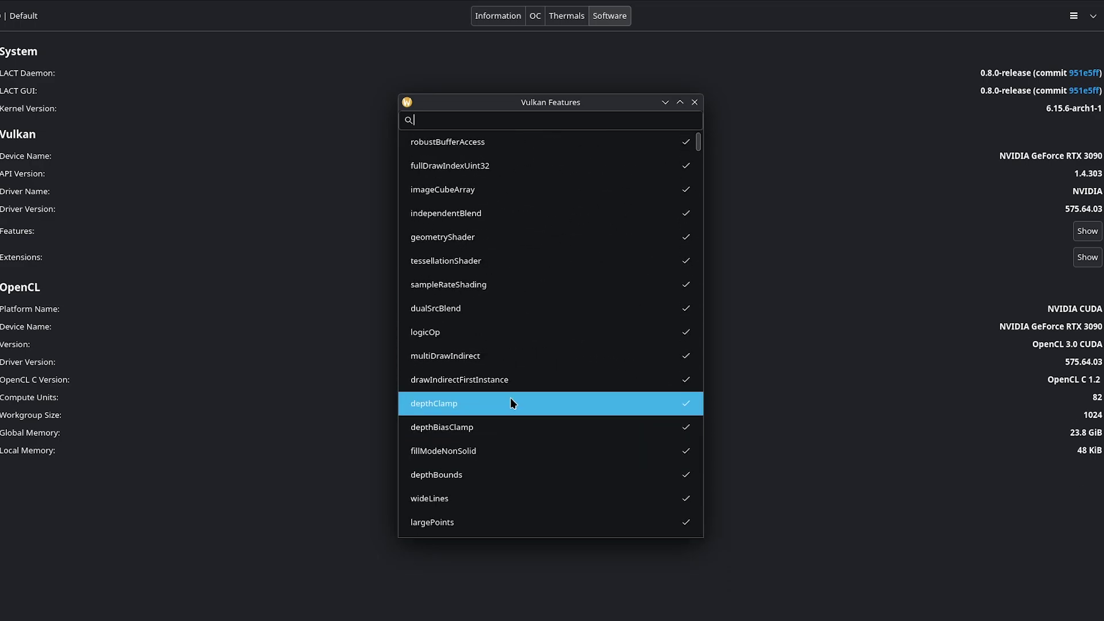
pyautogui.click(696, 102)
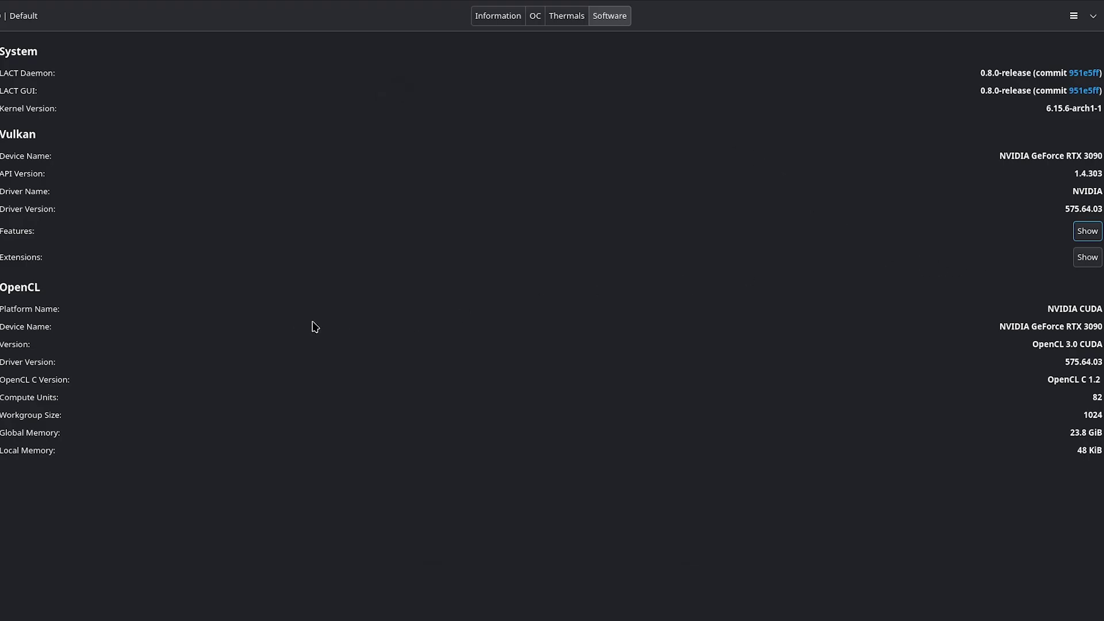
pyautogui.click(1086, 257)
pyautogui.scroll(-20, 468, 310)
pyautogui.scroll(-4, 472, 331)
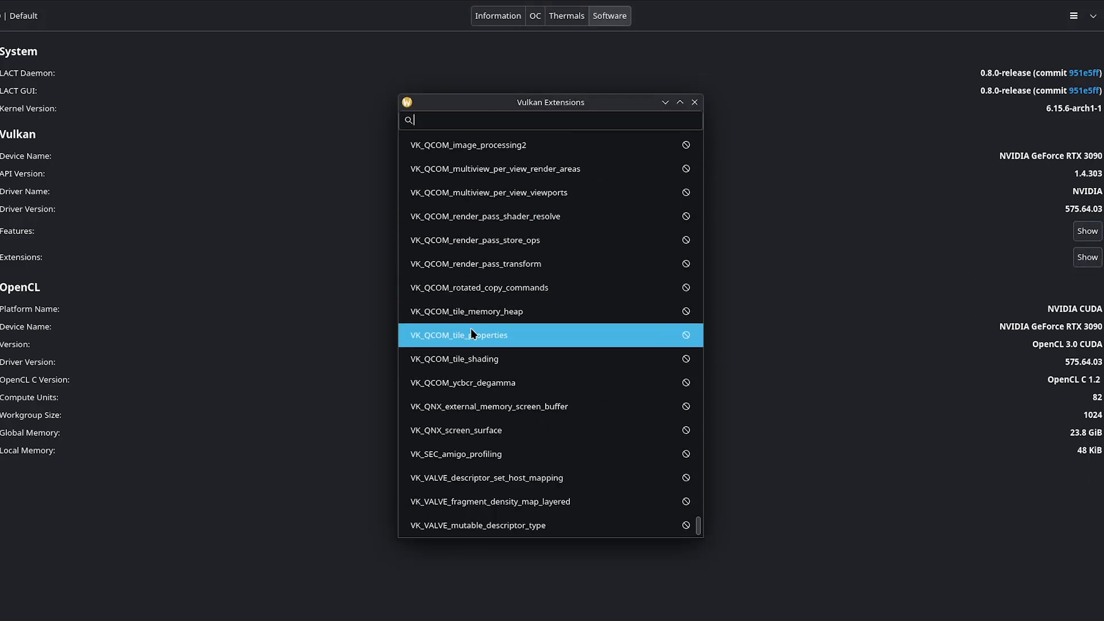
pyautogui.scroll(20, 471, 331)
pyautogui.scroll(-20, 478, 335)
pyautogui.scroll(18, 480, 339)
pyautogui.scroll(10, 480, 342)
pyautogui.scroll(-20, 480, 342)
pyautogui.scroll(20, 480, 344)
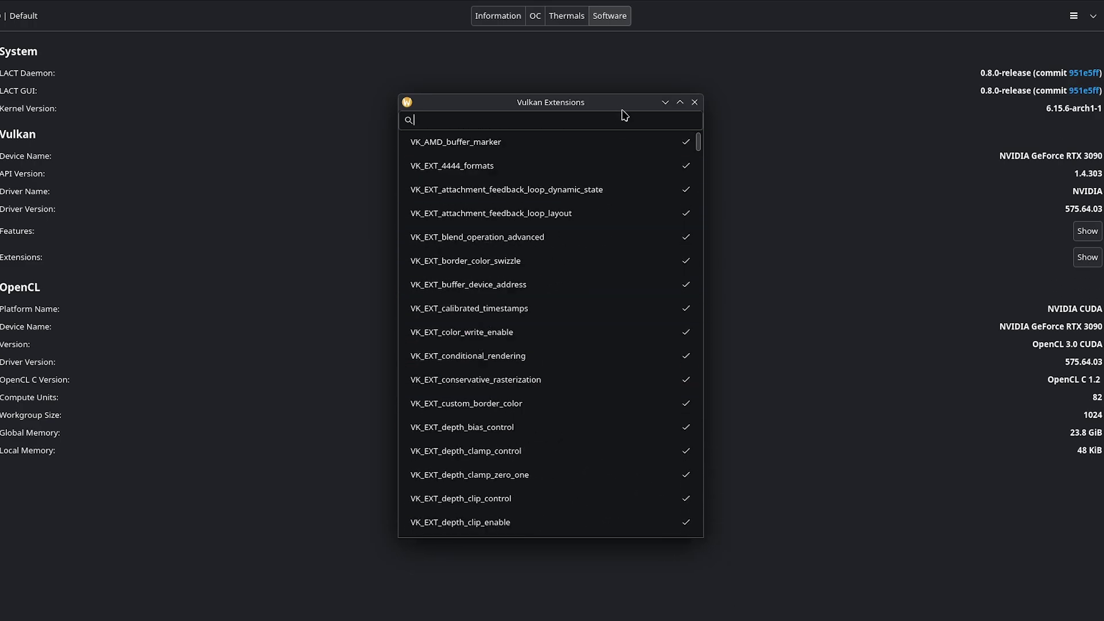
pyautogui.click(694, 101)
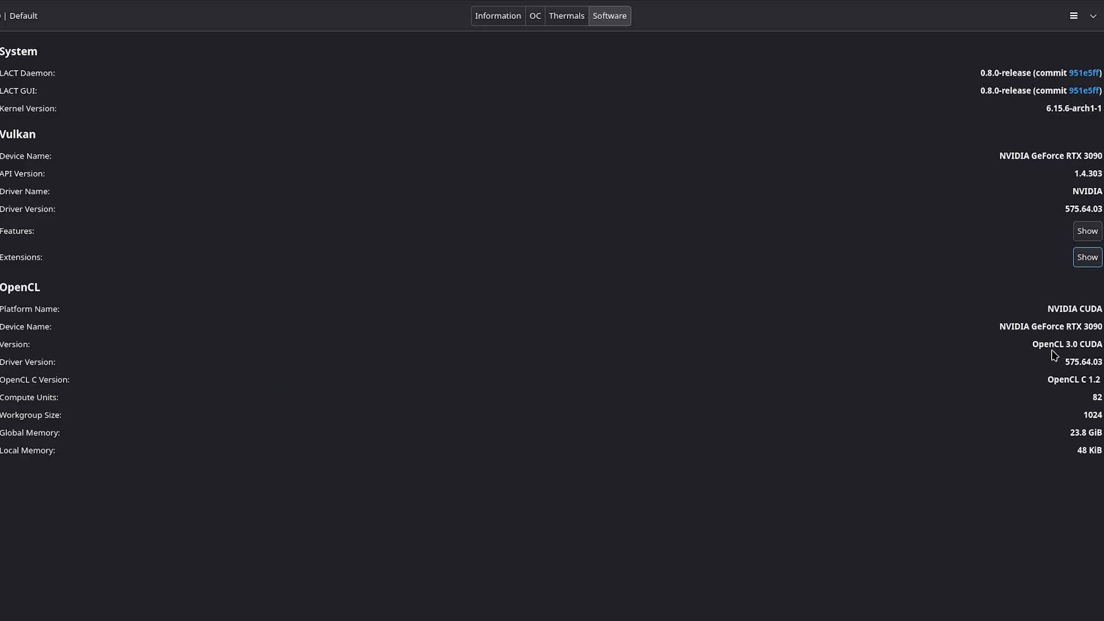
pyautogui.moveTo(1034, 345); pyautogui.dragTo(1103, 347)
pyautogui.moveTo(1031, 326); pyautogui.dragTo(1095, 399)
pyautogui.click(1081, 379)
# Step: Select a Workgroup Size digit, then alternate between OC and Thermals pages, ending on OC
pyautogui.moveTo(1091, 412); pyautogui.dragTo(1088, 419)
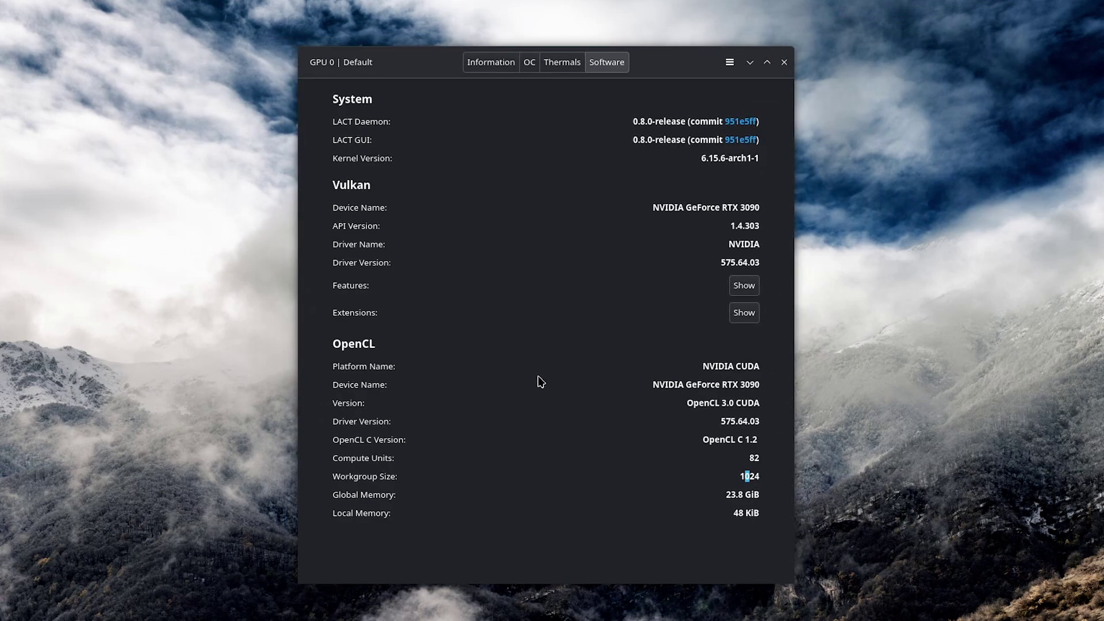
pyautogui.click(529, 62)
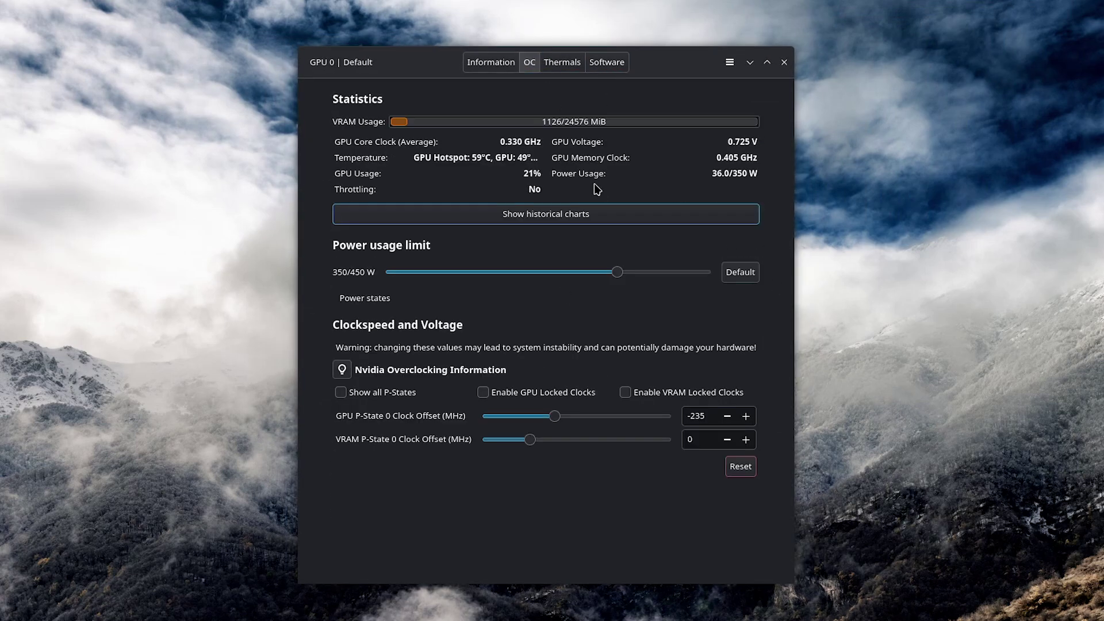
pyautogui.click(560, 63)
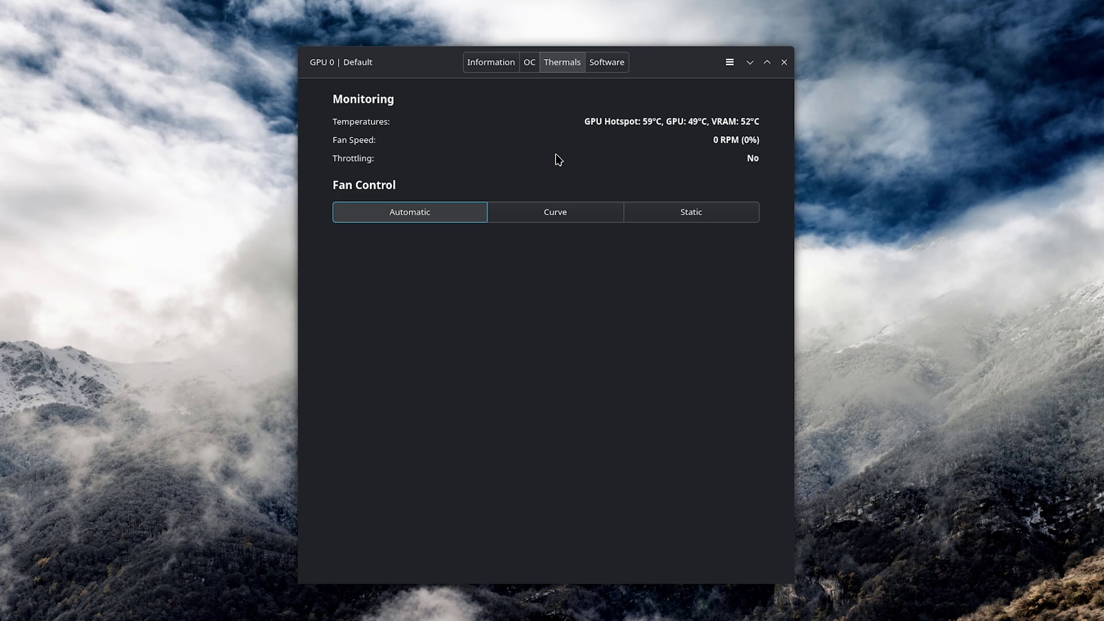
pyautogui.click(537, 64)
pyautogui.click(556, 64)
pyautogui.click(518, 66)
pyautogui.click(525, 67)
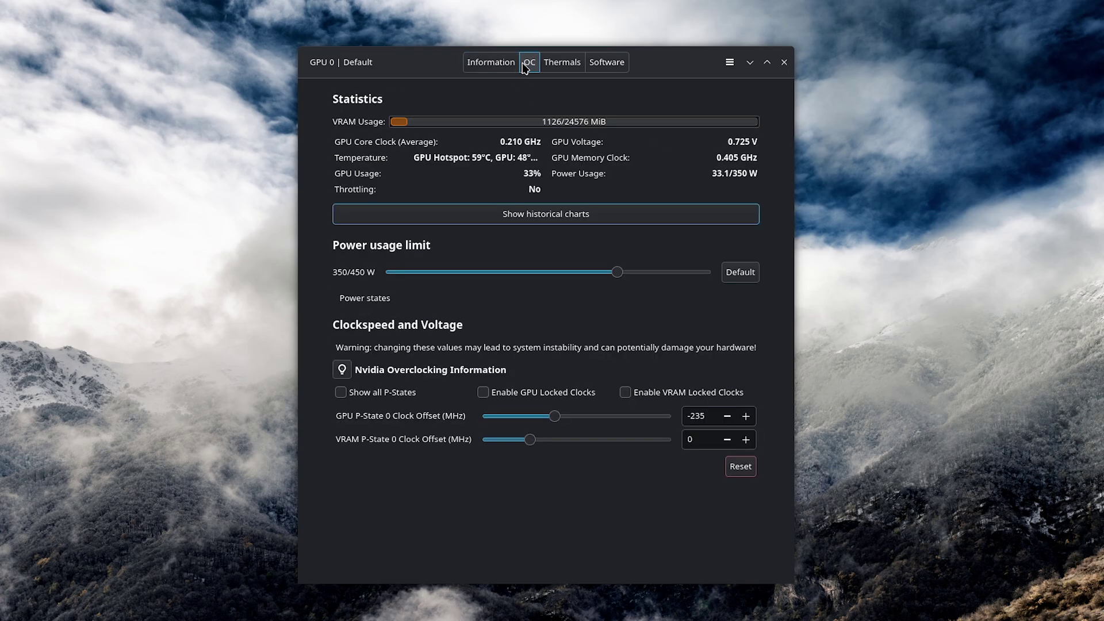